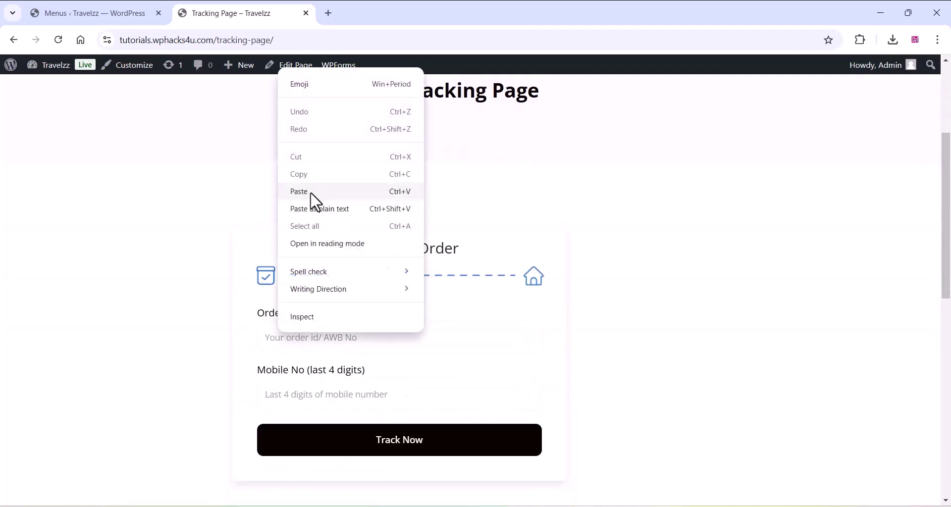
On the Tracking Page, enter the test order ID and mobile number digits, then track the order
click(312, 192)
click(302, 400)
text(7)
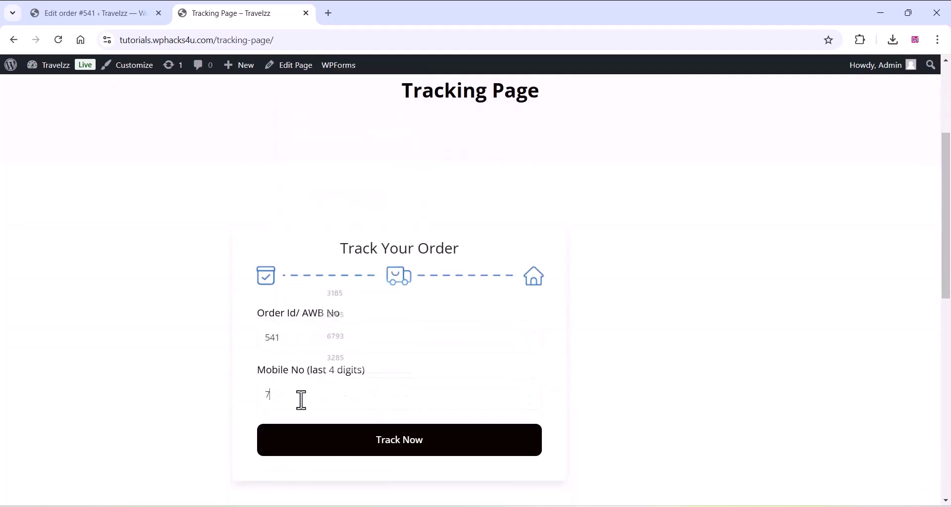
text(8)
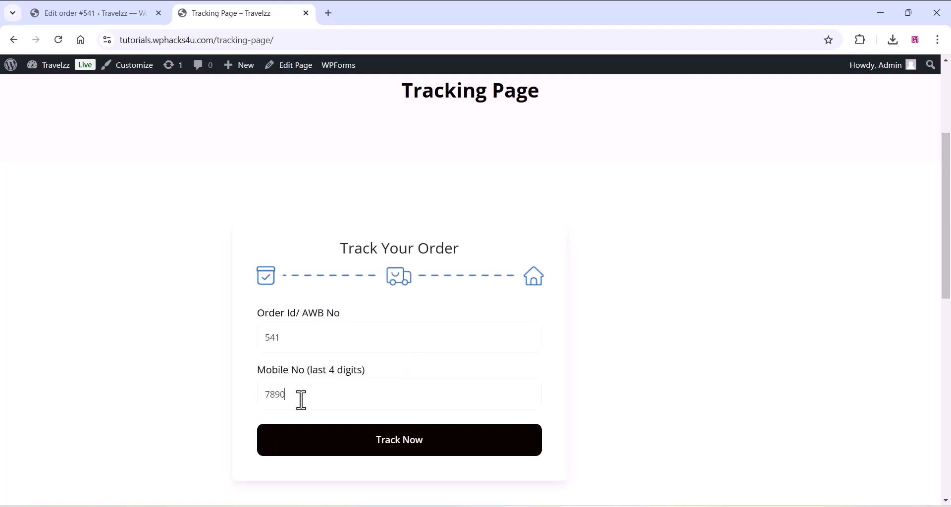
text(90)
click(393, 450)
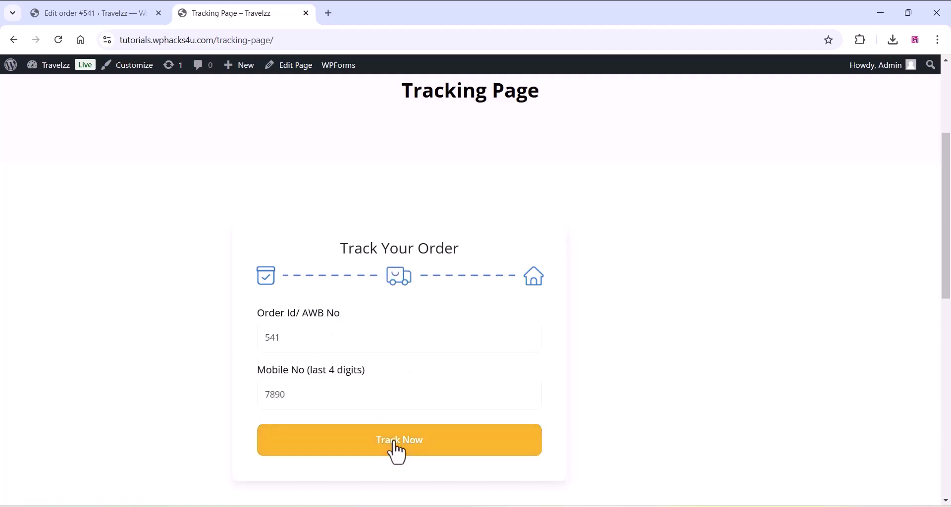
Expand and read through the order's full shipment tracking history
scroll(368, 361, down, 5)
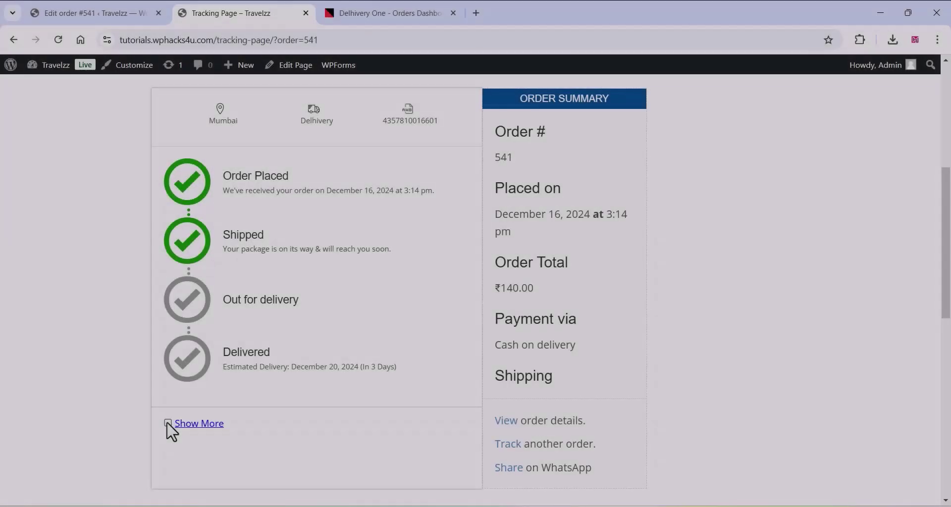
click(171, 425)
scroll(328, 391, down, 10)
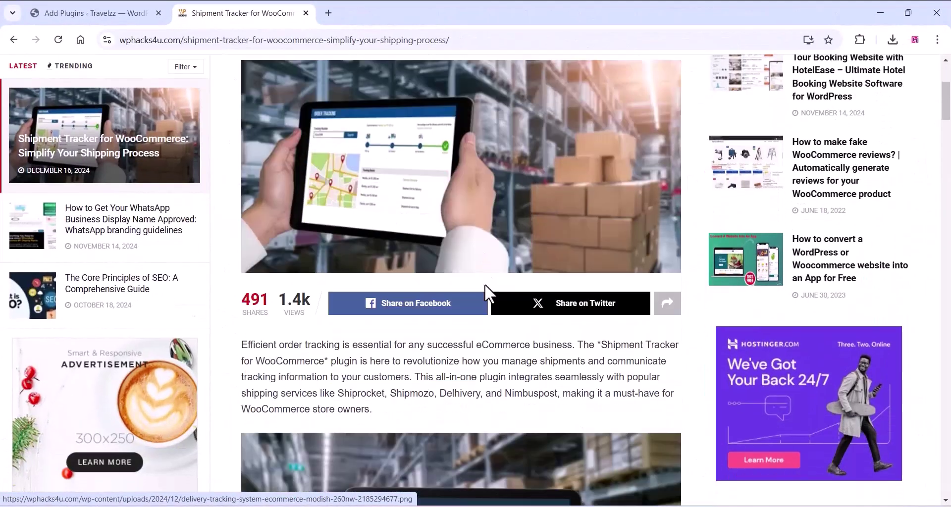
scroll(484, 292, down, 10)
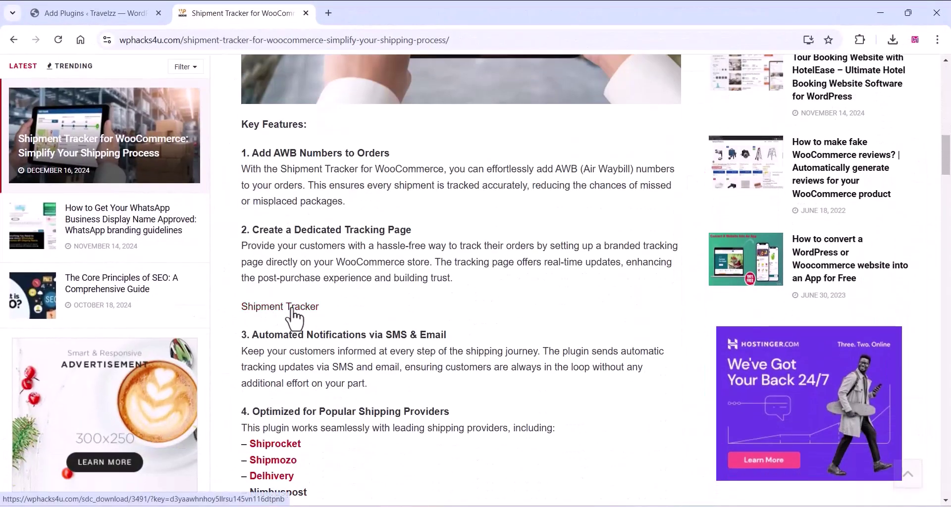
Download the shipment-tracker-for-woocommerce zip, upload it via Add Plugins, install it and activate it
click(294, 317)
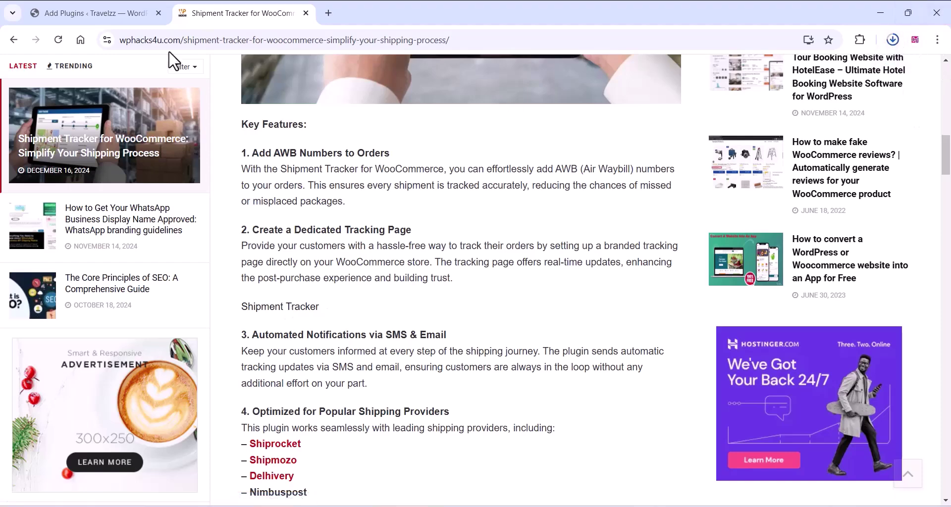
click(89, 14)
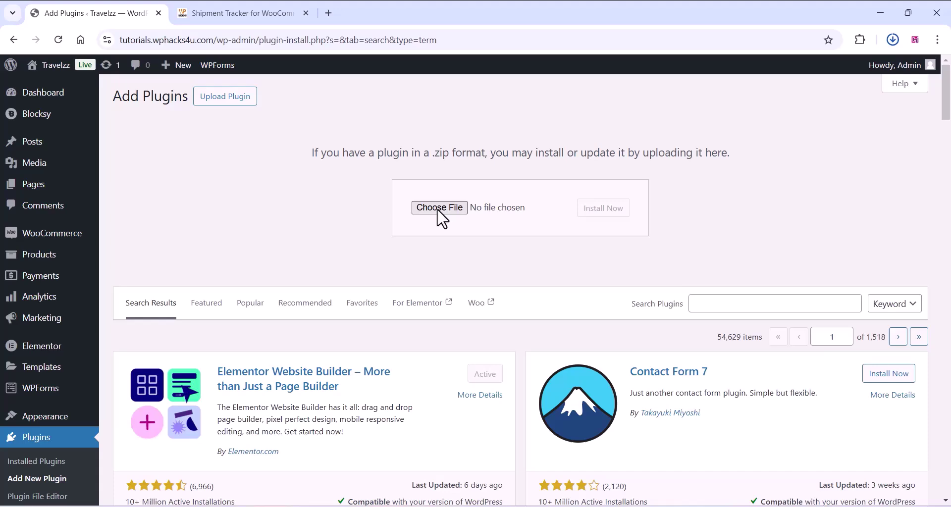
click(438, 209)
click(156, 129)
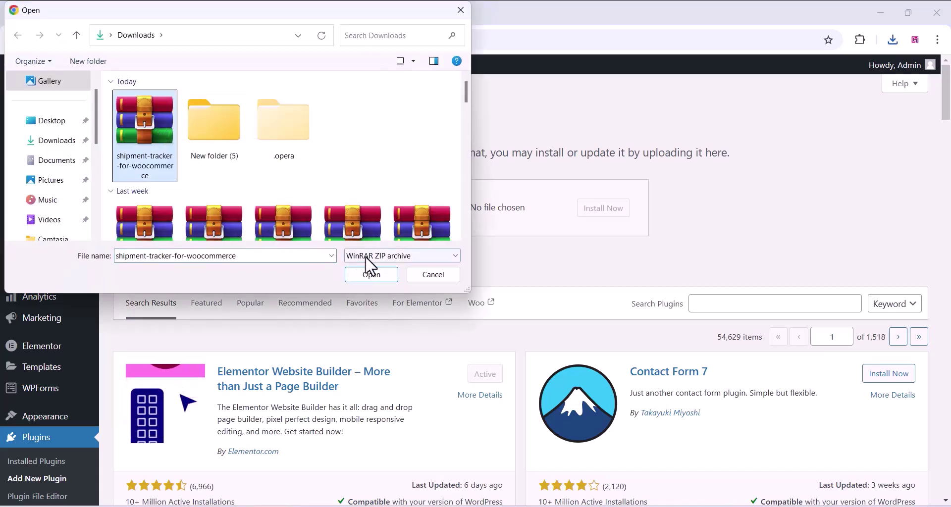
click(376, 275)
click(592, 218)
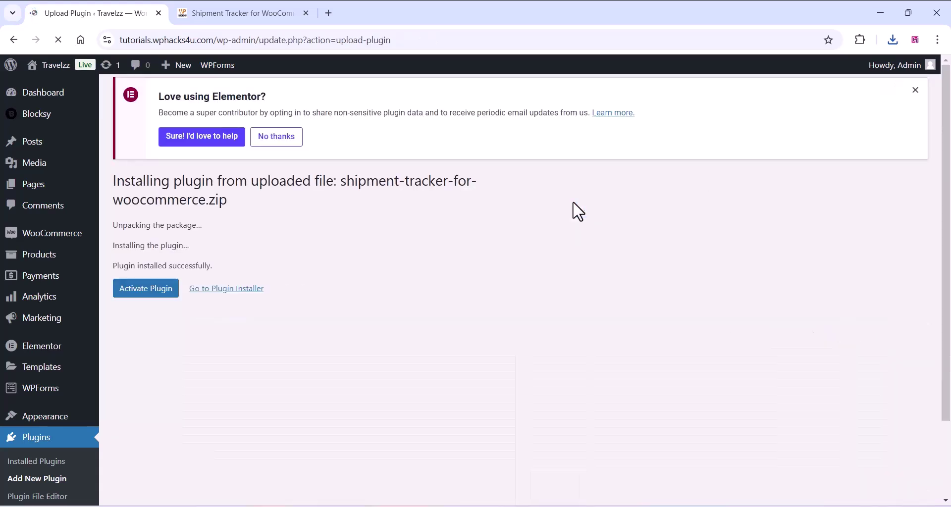
click(143, 293)
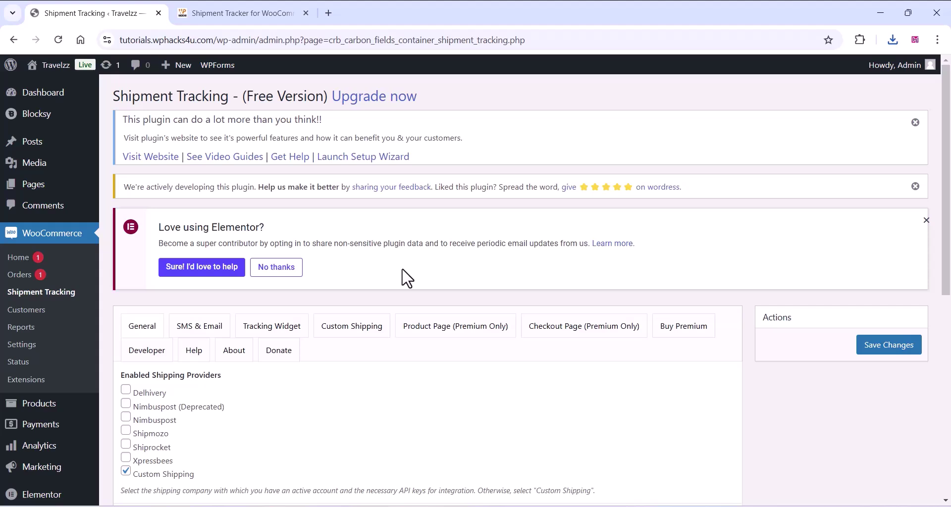
Review the General settings: Custom Shipping as default provider, manual tracking updates, 30-day sync
scroll(304, 317, down, 2)
scroll(303, 325, down, 1)
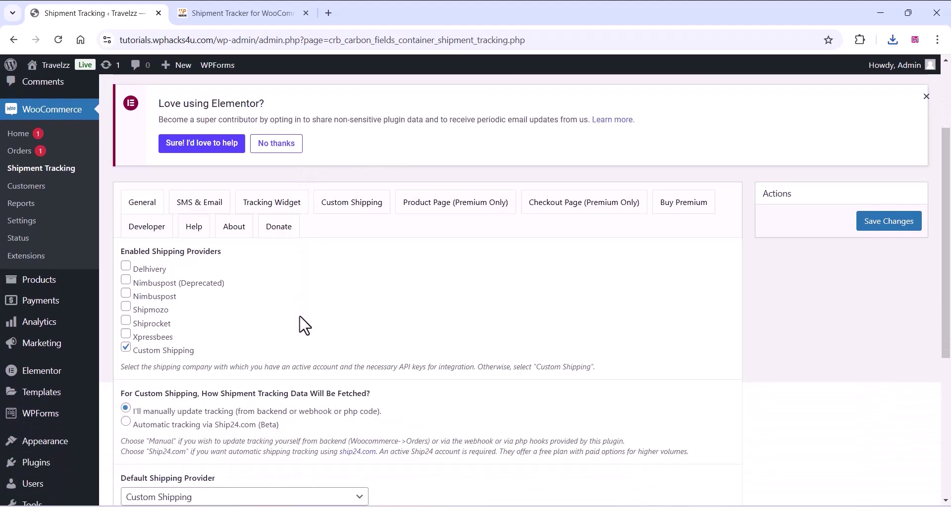
scroll(328, 309, down, 5)
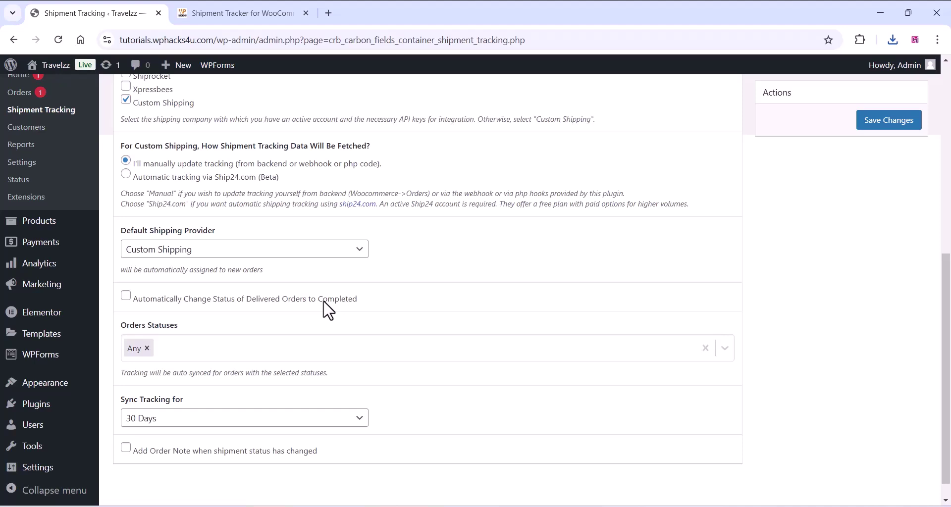
scroll(328, 309, up, 4)
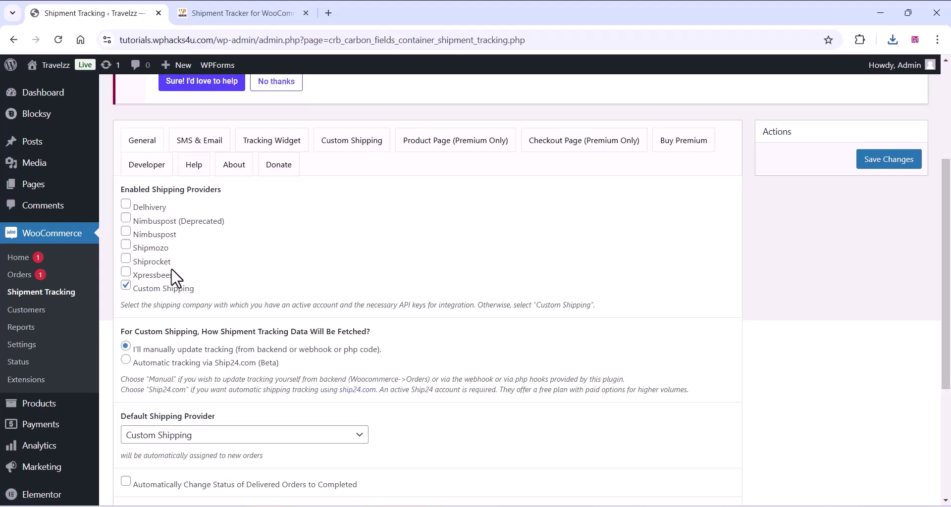
Enable Delhivery, Shiprocket and Xpressbees as shipping providers and disable Custom Shipping
click(124, 206)
click(127, 288)
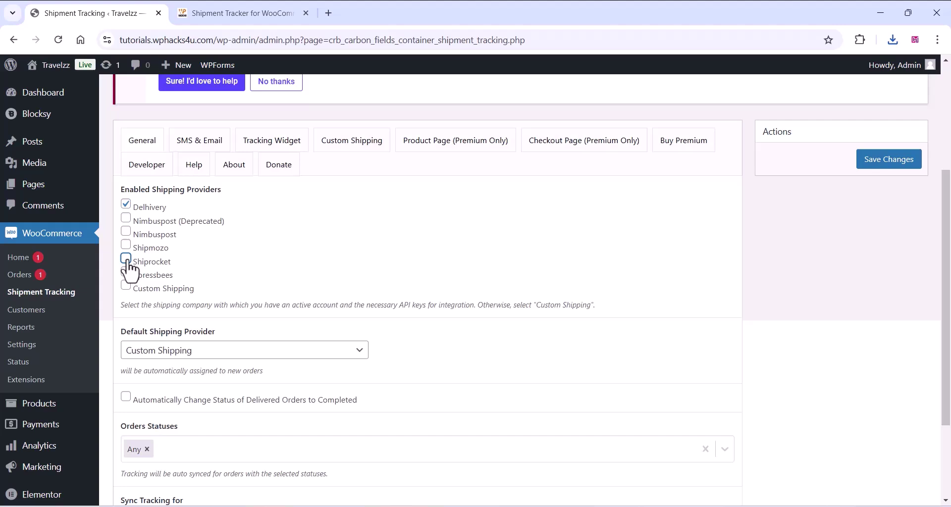
click(126, 259)
click(126, 272)
Make Delhivery the default provider, auto-complete delivered orders, and save the settings
scroll(212, 312, down, 2)
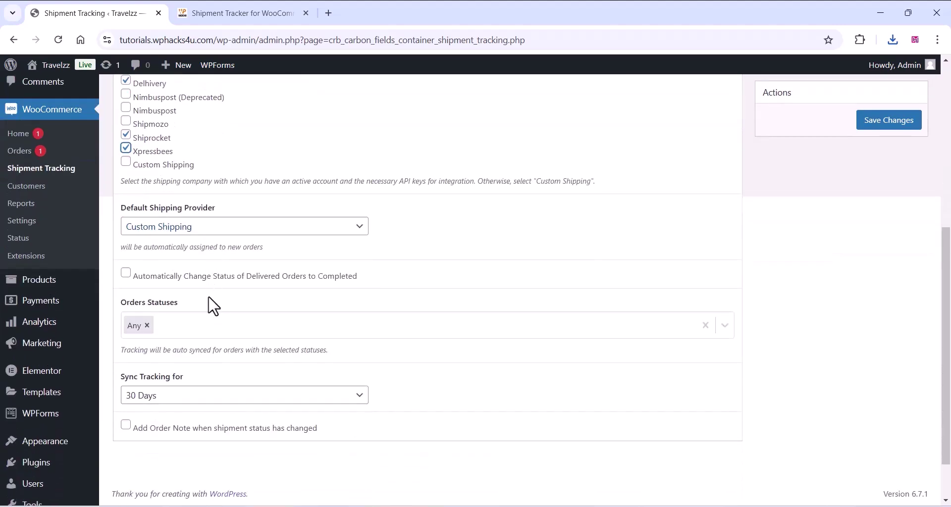
click(210, 233)
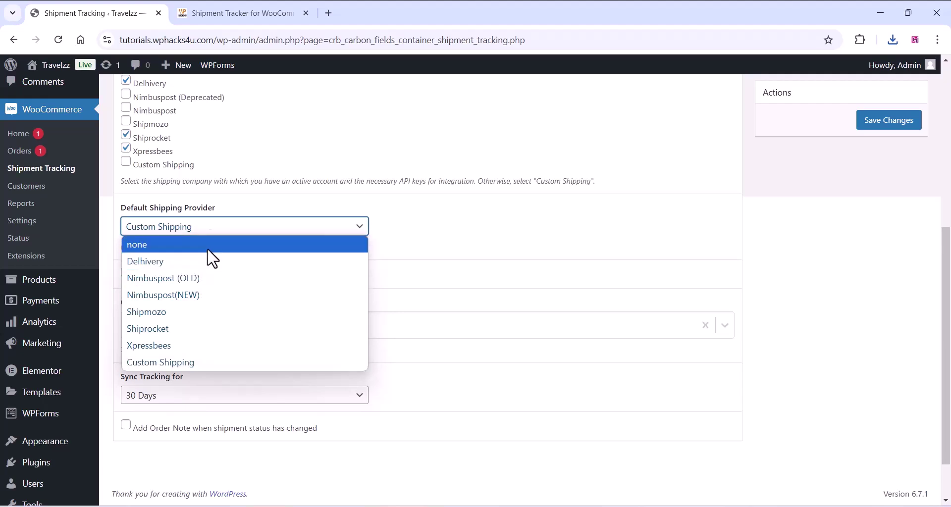
click(213, 262)
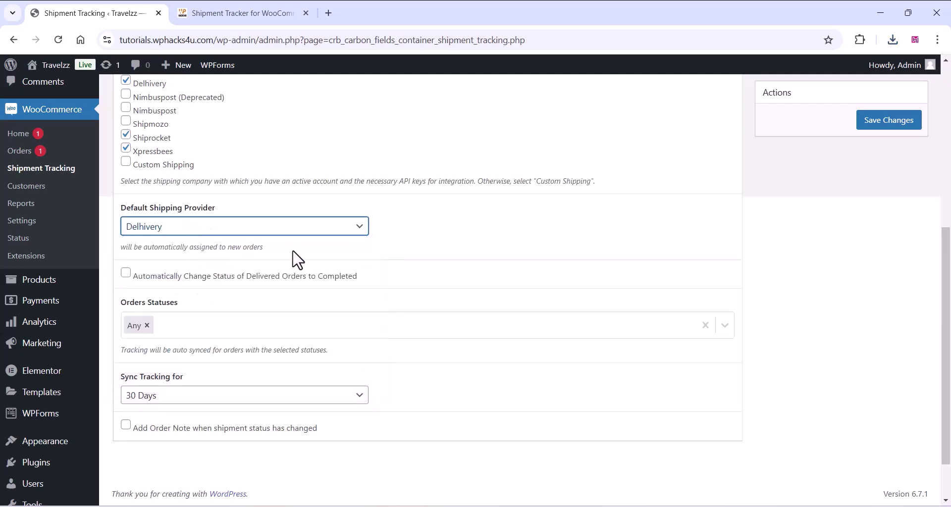
click(130, 275)
scroll(495, 248, up, 4)
click(892, 215)
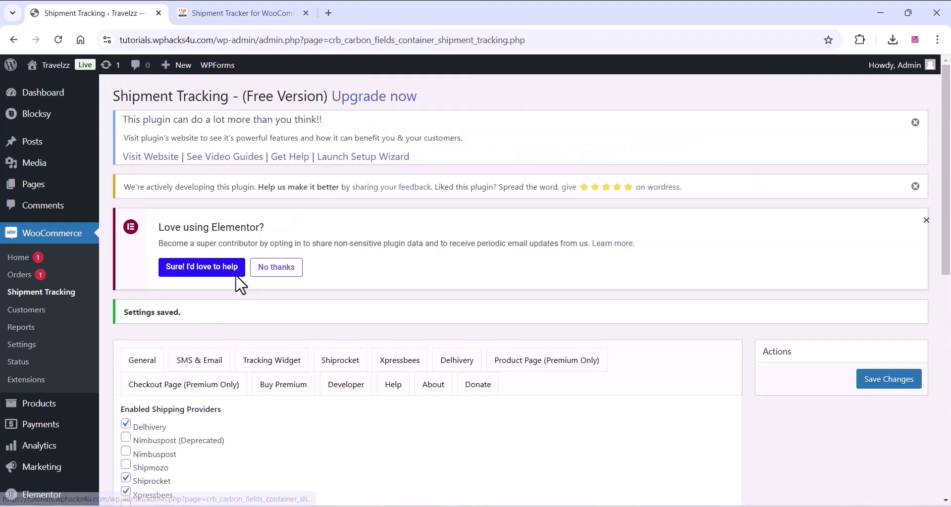
scroll(239, 283, down, 1)
scroll(238, 286, down, 2)
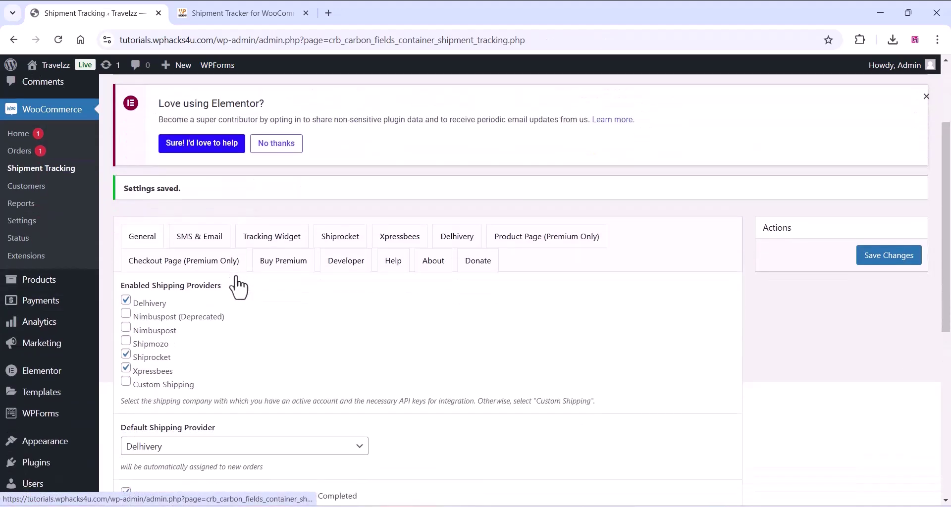
Show the SMS & Email notification settings of Shipment Tracking
click(197, 242)
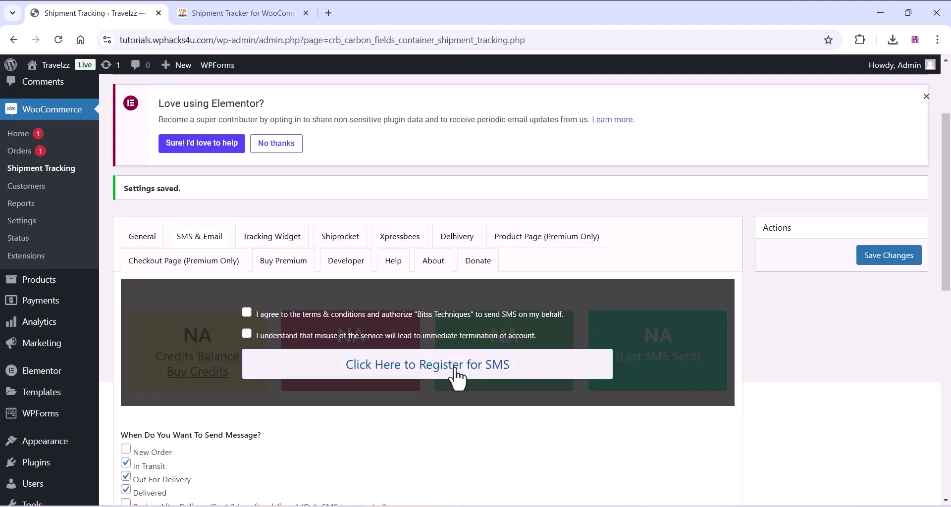
In Tracking Widget settings, leave 'Show Track Now button' unticked and review template and shortcode options
click(274, 242)
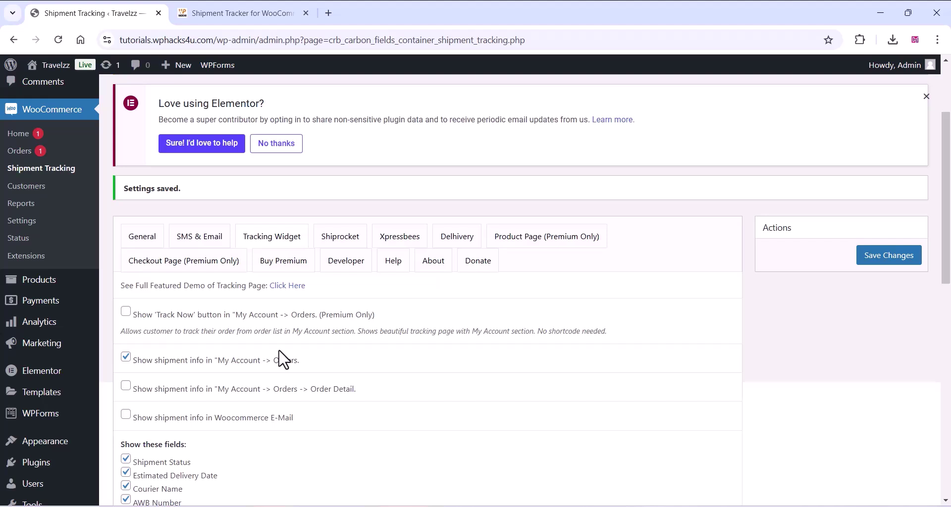
click(125, 312)
click(126, 311)
scroll(129, 336, down, 1)
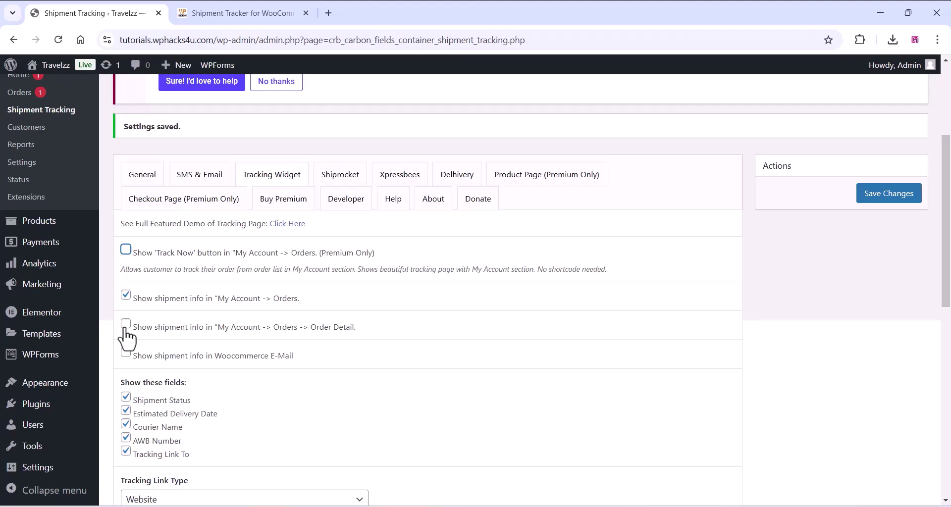
scroll(179, 355, down, 2)
scroll(276, 332, down, 3)
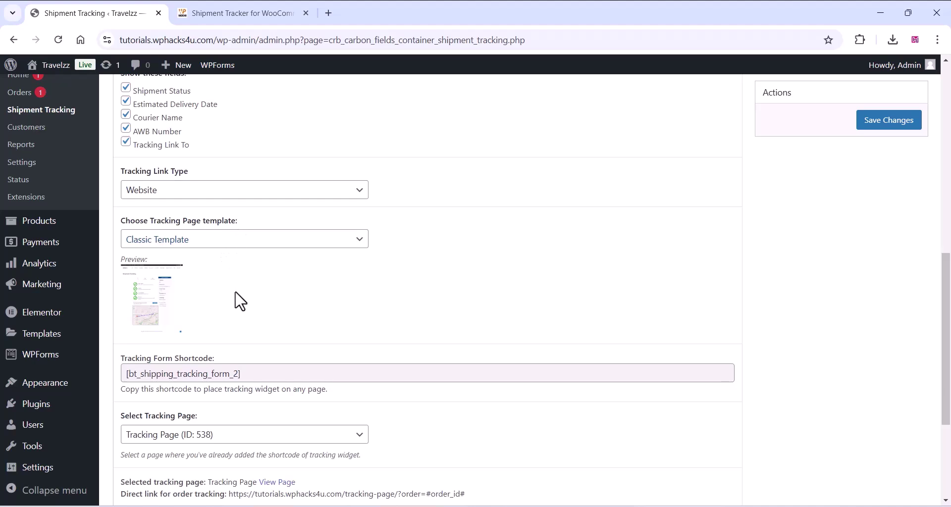
scroll(240, 300, down, 1)
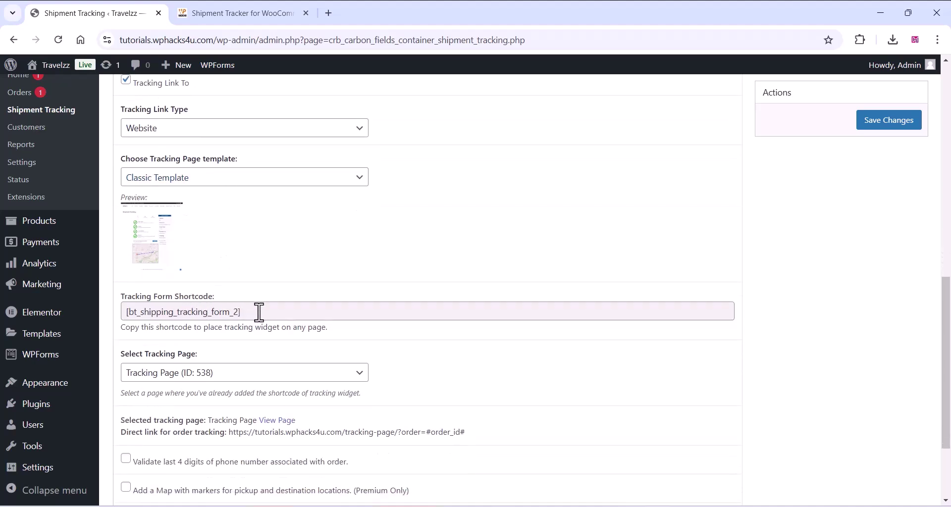
Select the tracking shortcode, choose Tracking Page (ID: 538), and require the last 4 phone digits
drag(240, 312, 129, 311)
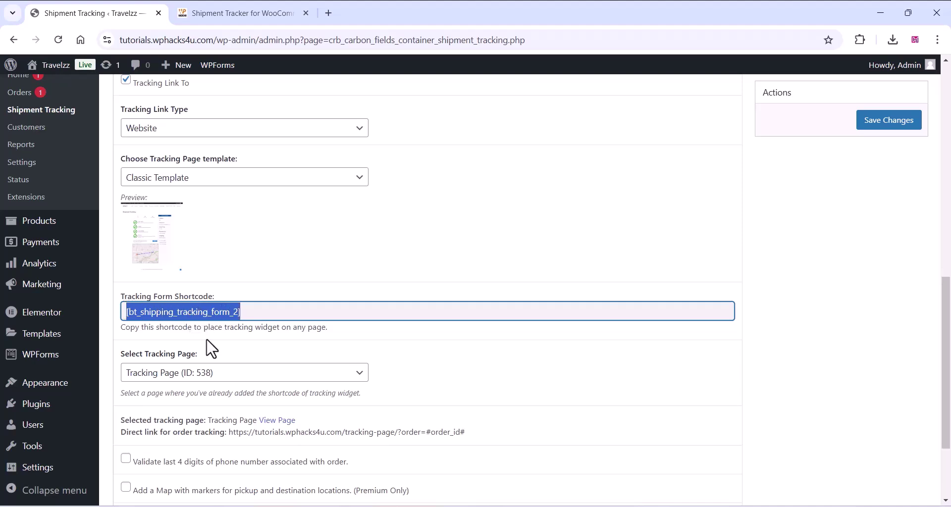
scroll(212, 346, down, 3)
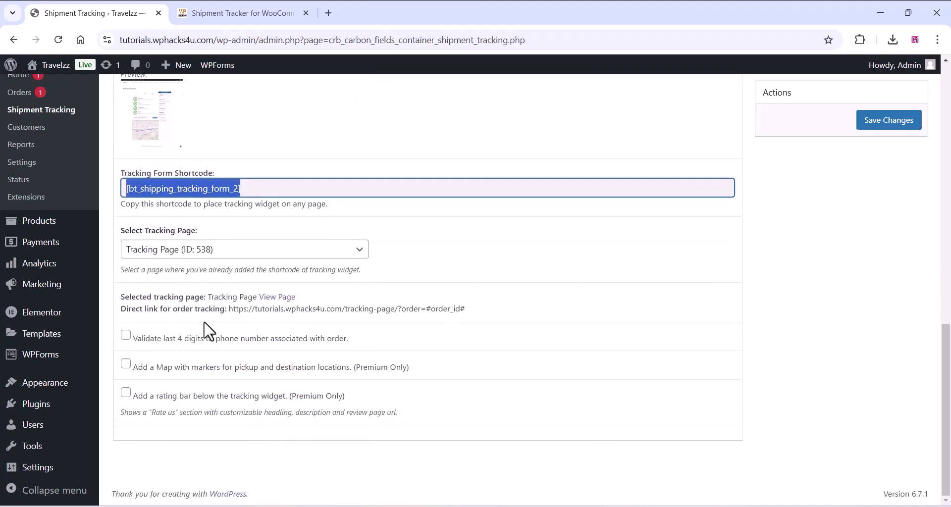
click(231, 260)
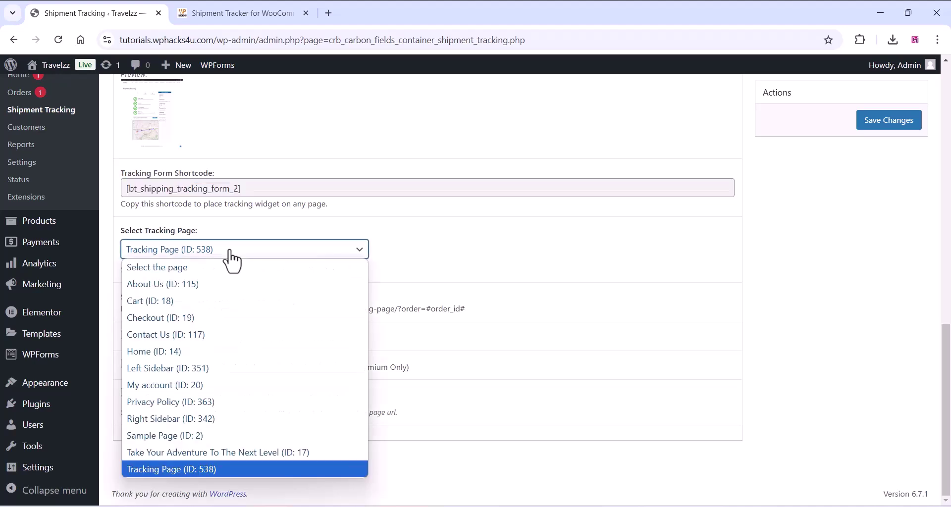
click(174, 470)
click(447, 253)
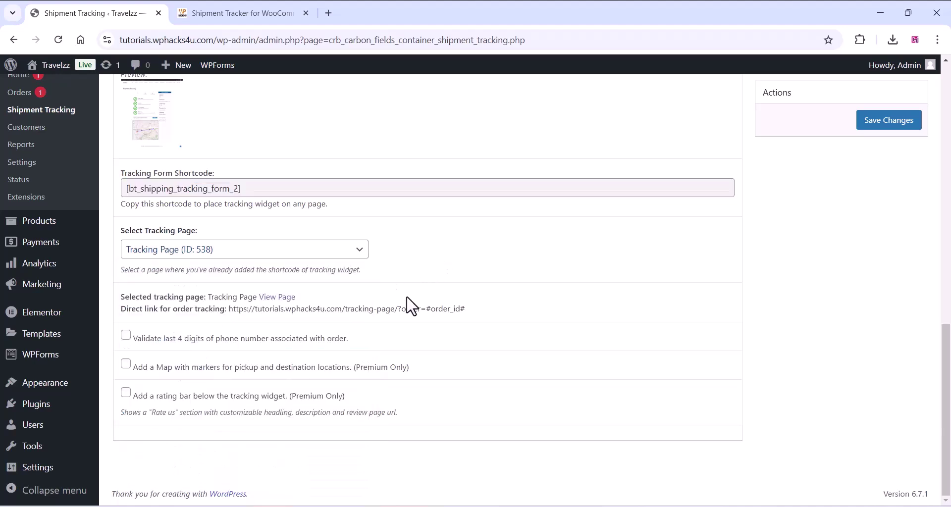
click(126, 337)
Save the tracking widget settings and move on to the Shiprocket API settings
scroll(589, 341, up, 10)
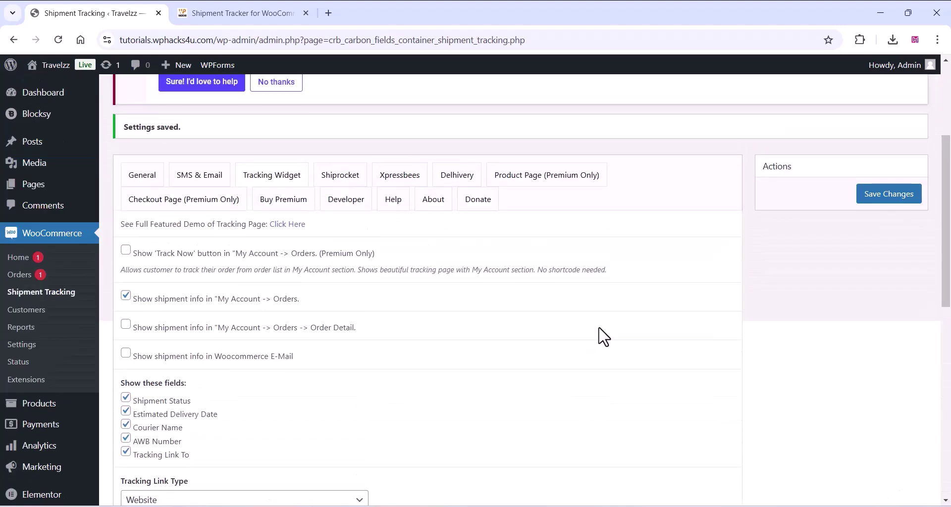
click(890, 203)
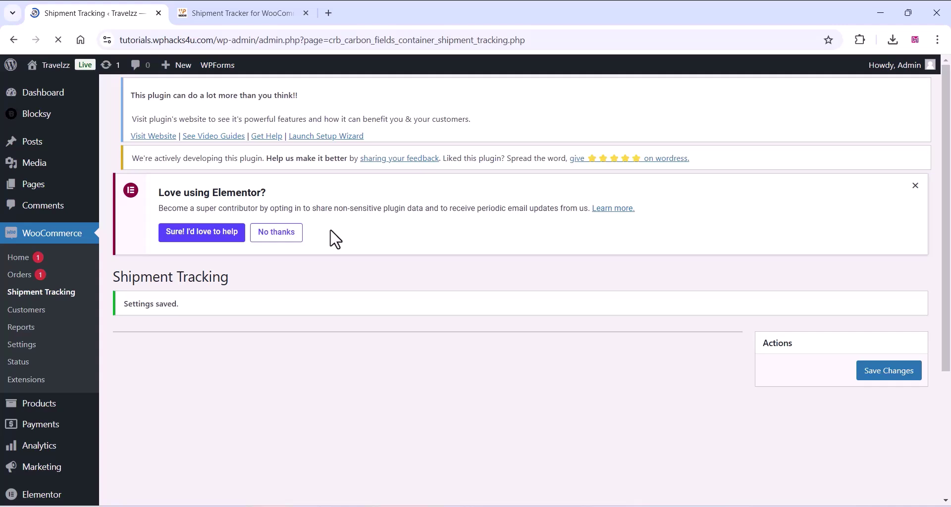
scroll(332, 237, down, 3)
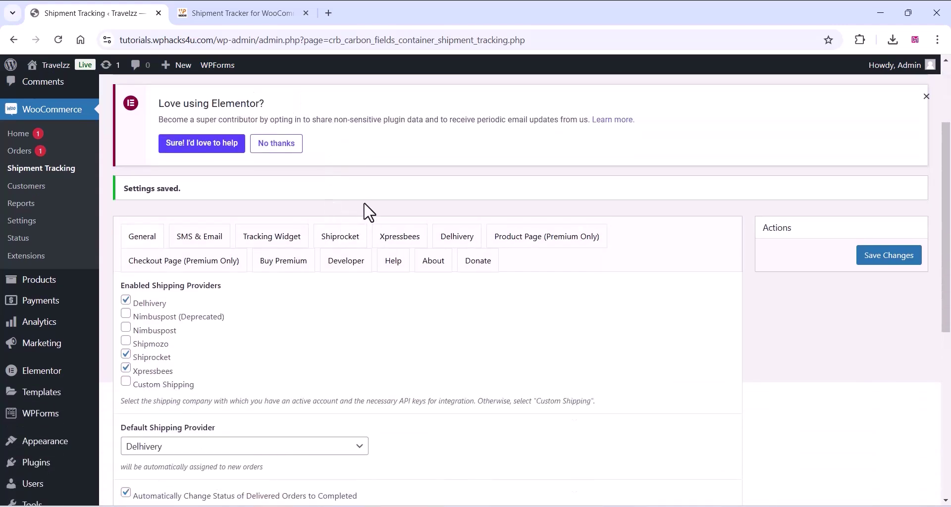
click(340, 243)
scroll(218, 271, down, 3)
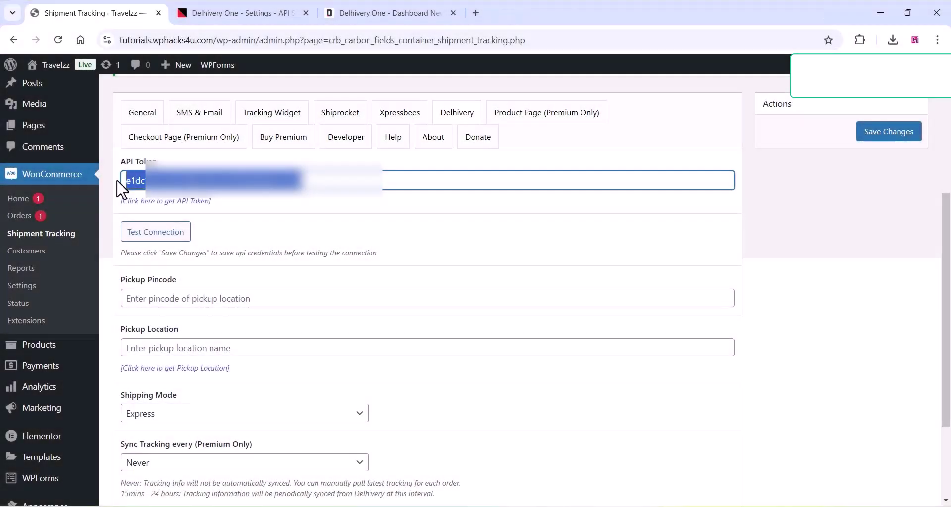
Paste the copied Delhivery API token into the API Token field and save the settings
right_click(171, 186)
click(178, 256)
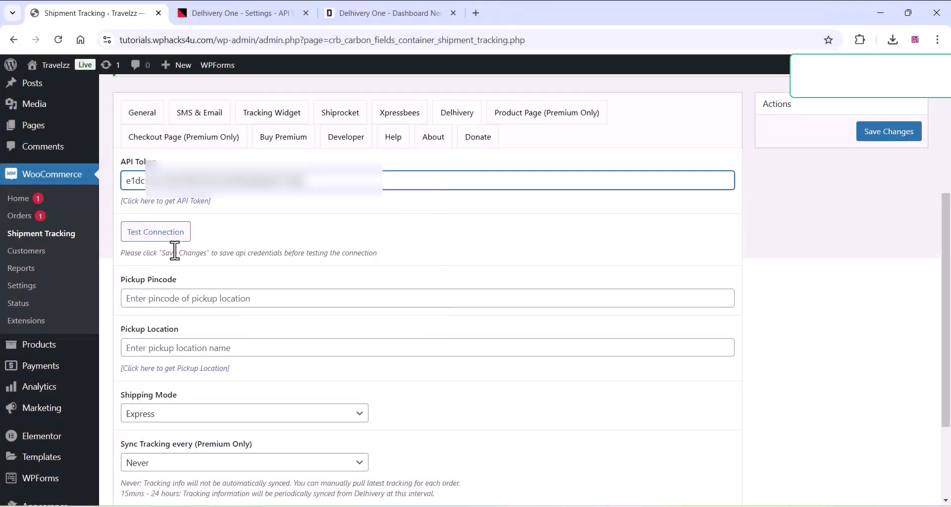
click(884, 144)
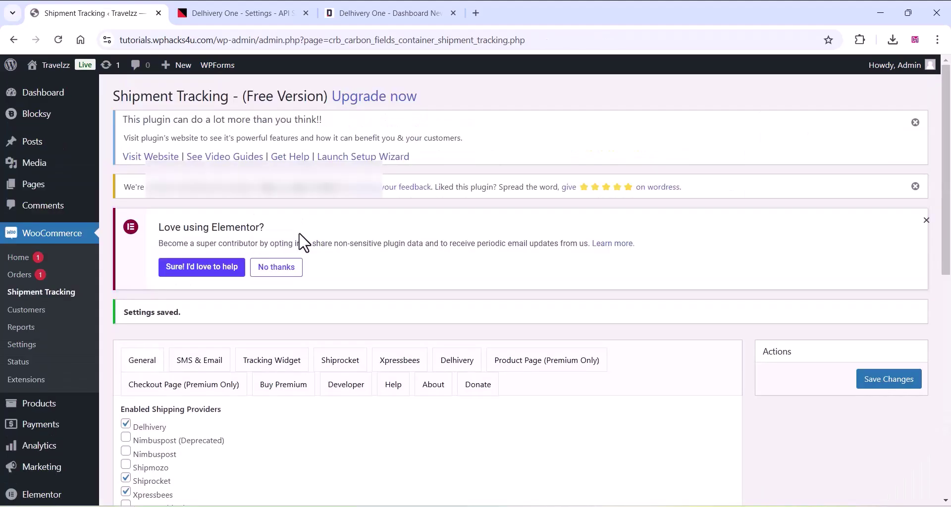
After the Settings saved reload, scroll down to the Shipment Tracking settings tabs
scroll(304, 242, down, 3)
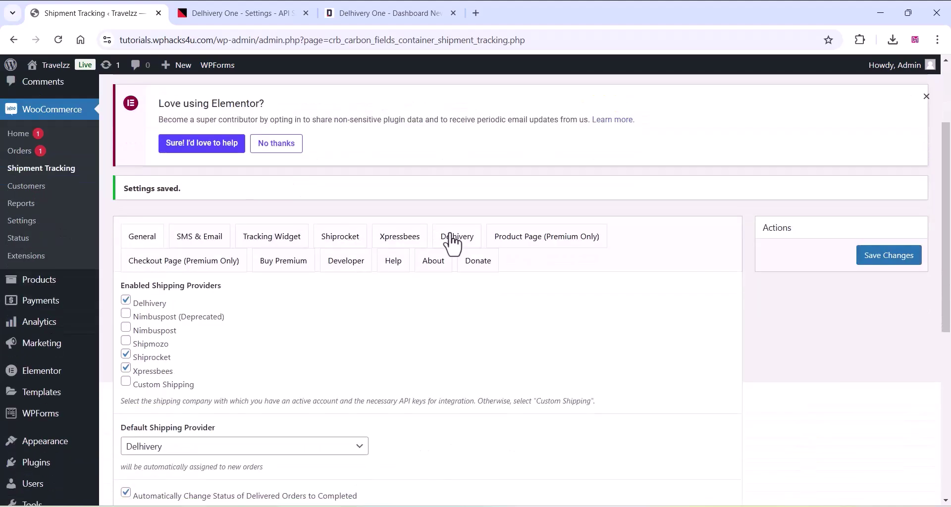